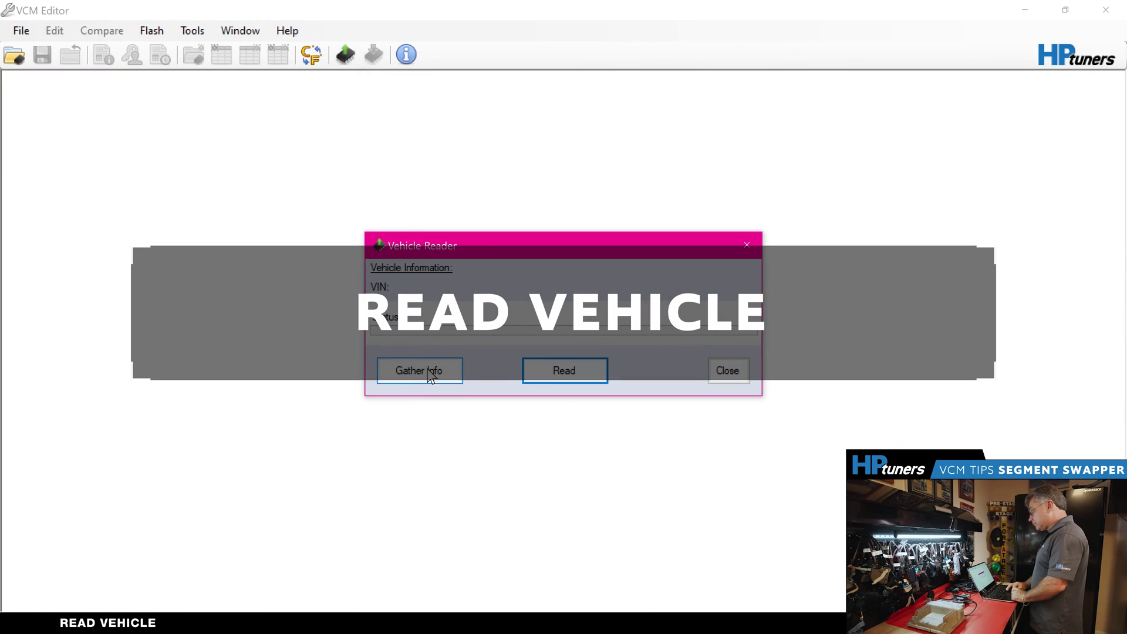
Gather the Tahoe's P01 ECM info, then Read Entire to load its 4L60E calibration
click(427, 373)
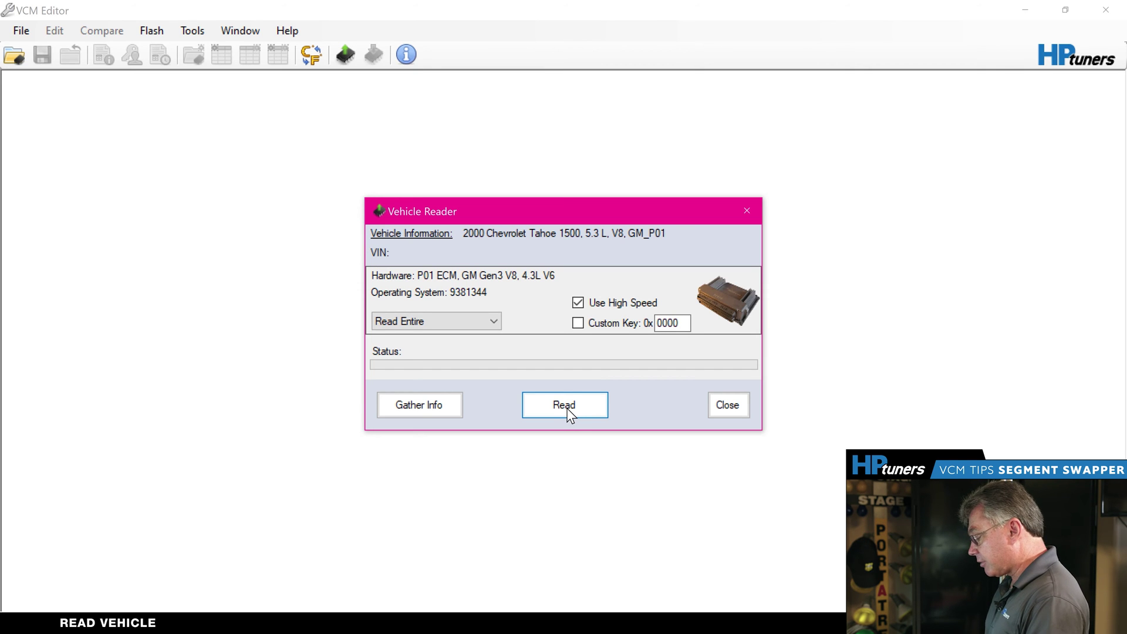
click(569, 412)
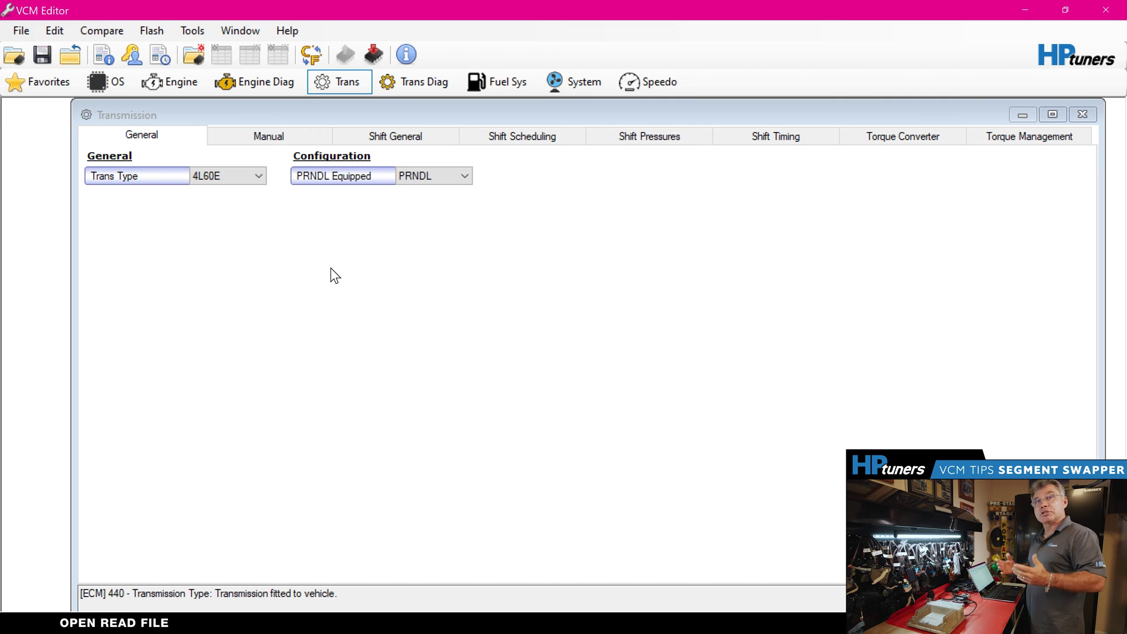
click(80, 24)
Load 01_030723_Segswap as the compare file and review the Compare menu options
click(103, 45)
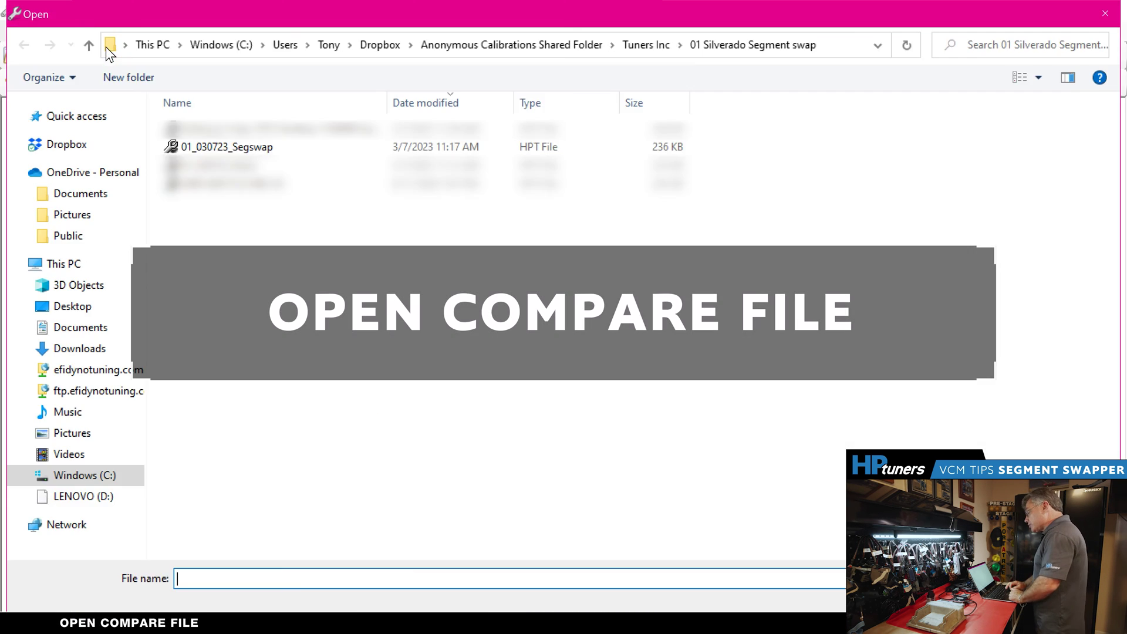
click(231, 146)
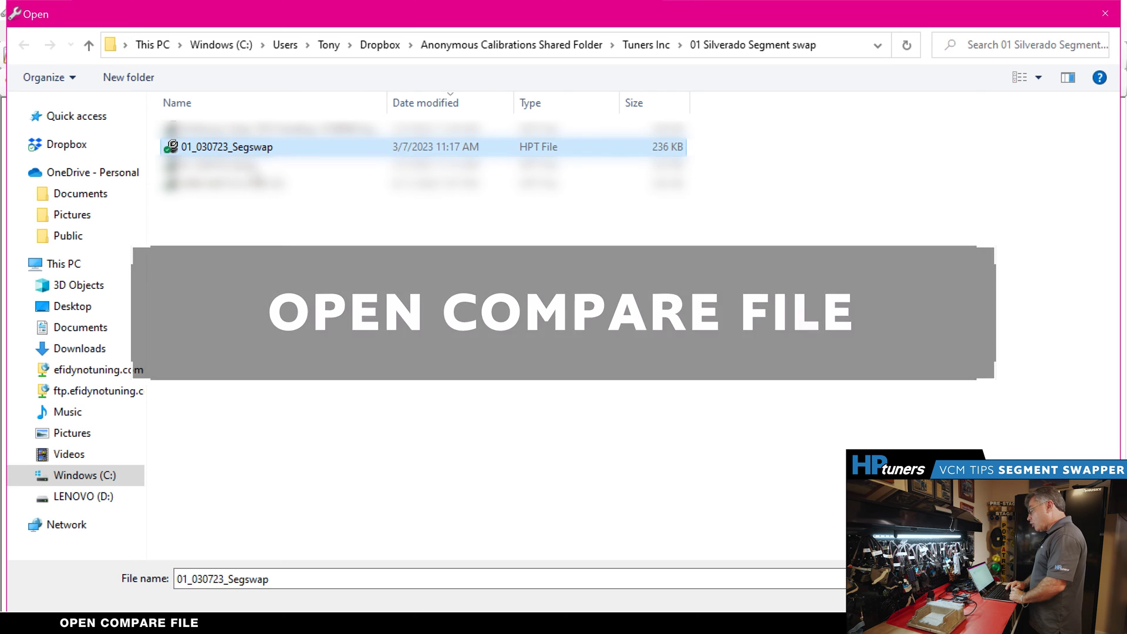
double_click(257, 183)
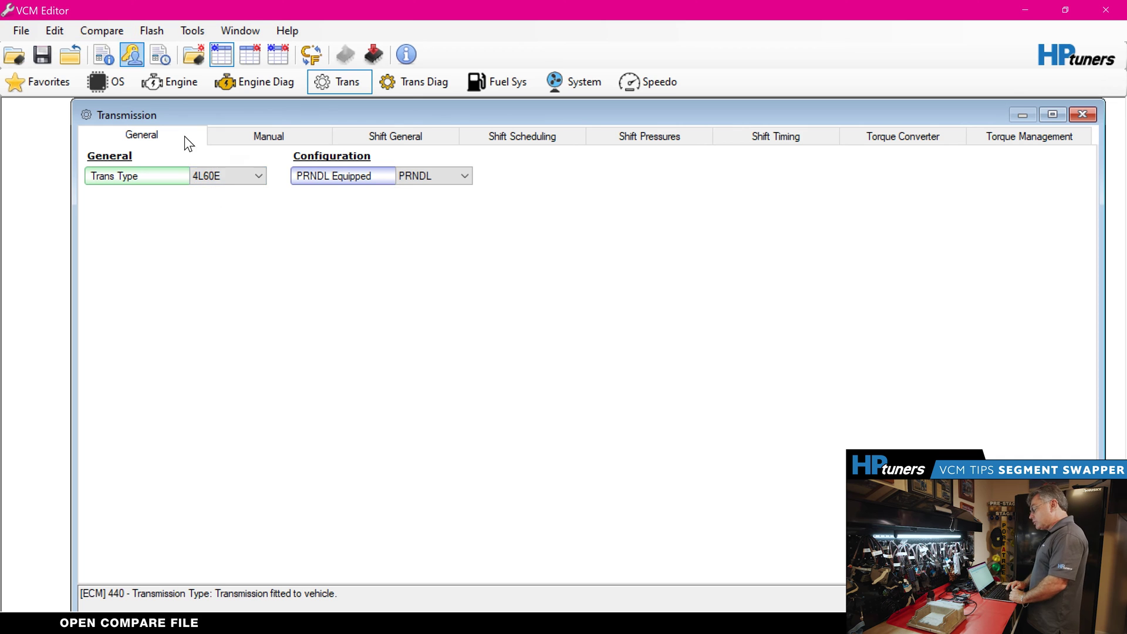
click(103, 30)
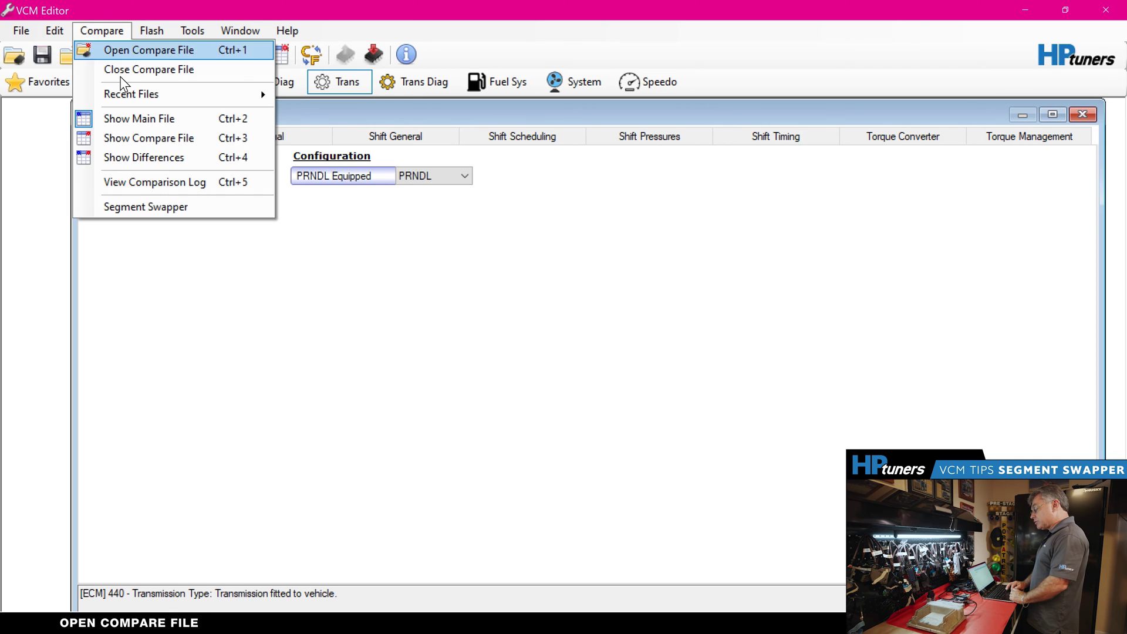
click(320, 272)
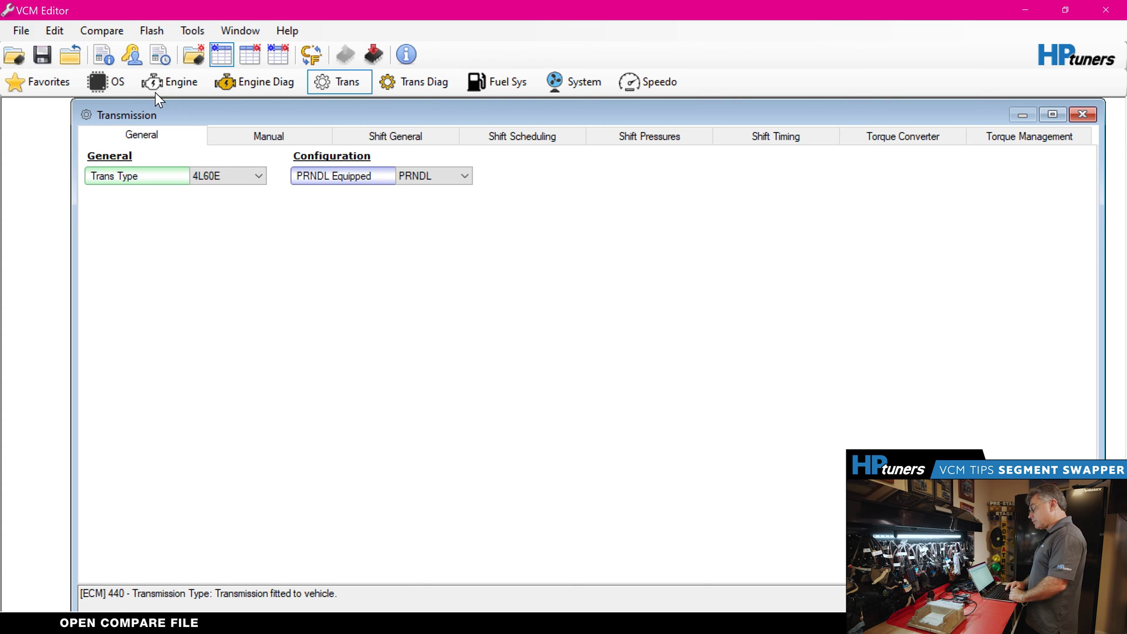
click(102, 35)
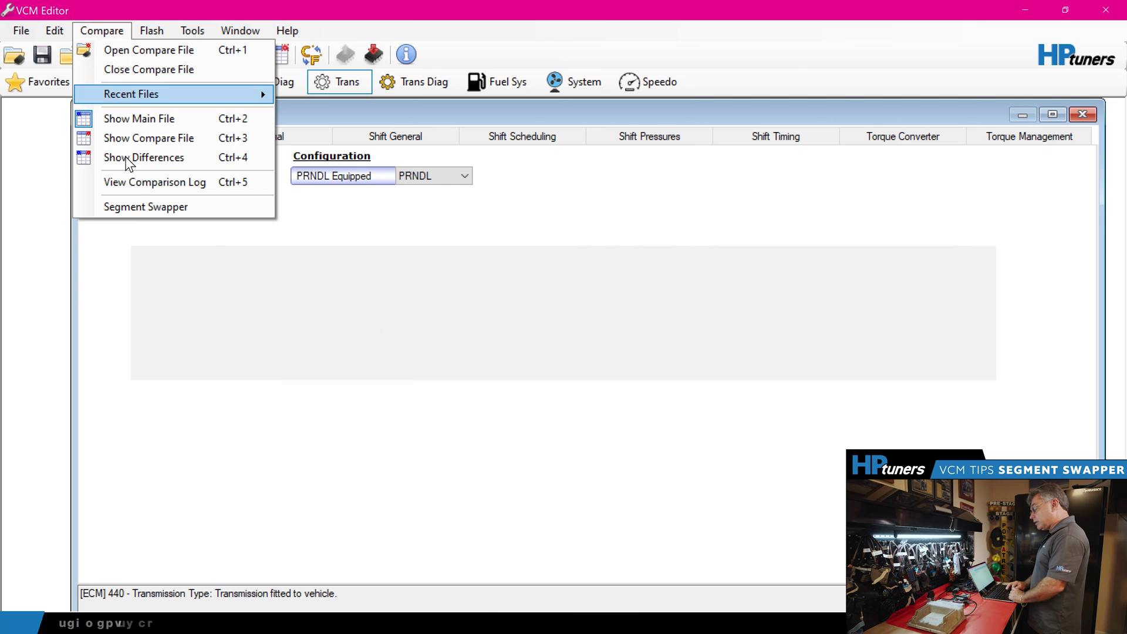
Import the Transmission and Transmission Diagnostic segments from the compare tune
click(138, 202)
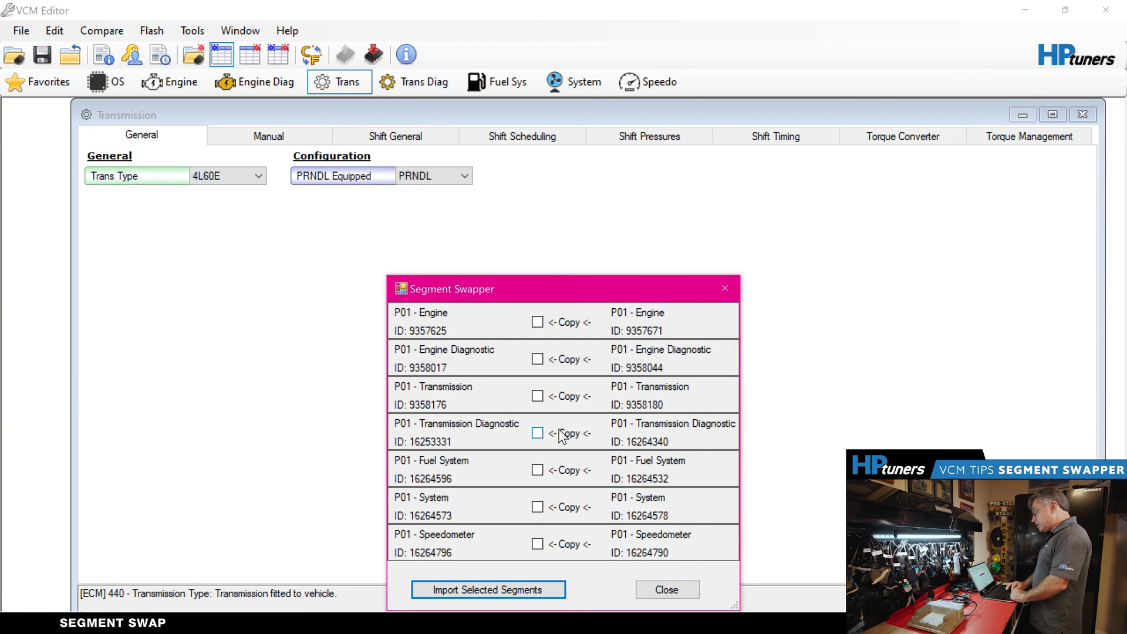
click(539, 434)
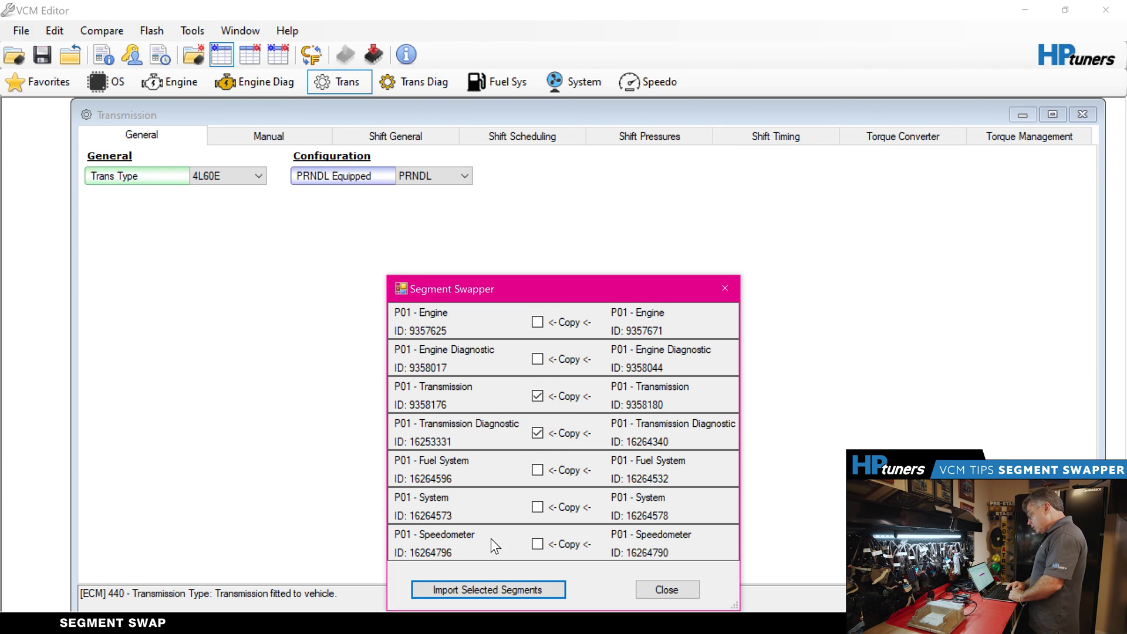
click(488, 590)
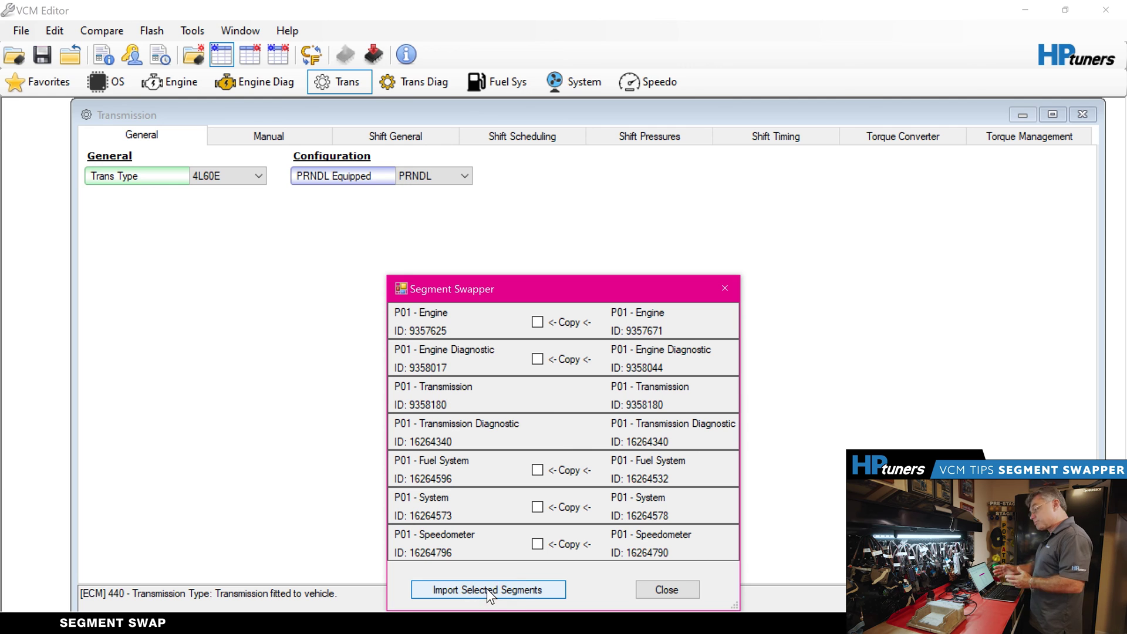
click(666, 592)
Save the modified tune over 01_030723_Segswap, confirming the overwrite
key(ctrl+shift+s)
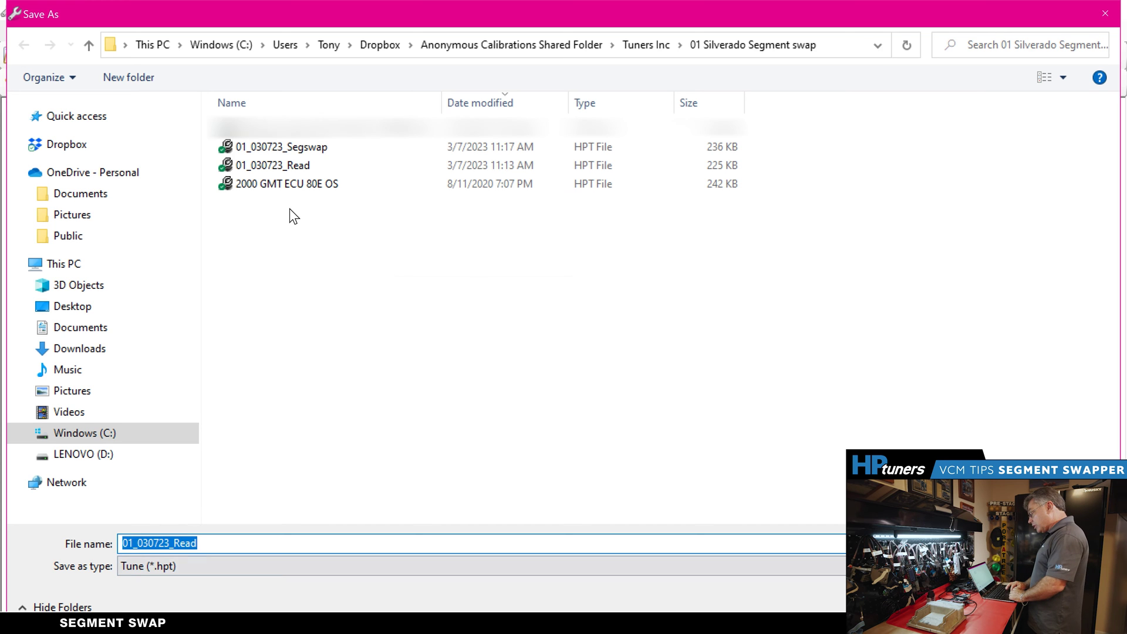
double_click(292, 148)
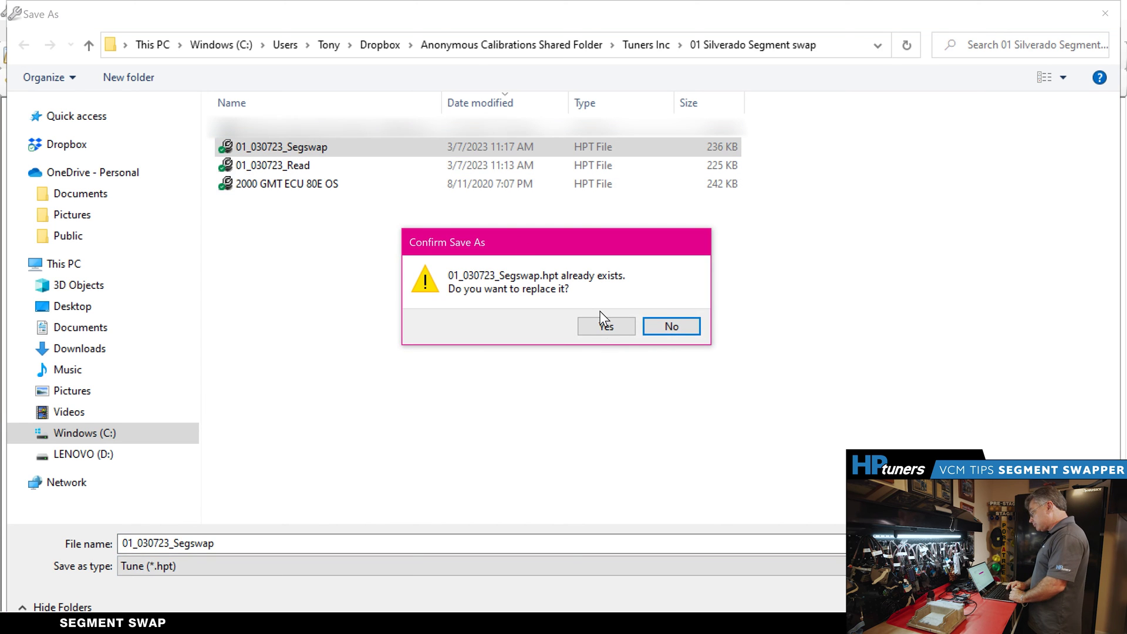
click(601, 324)
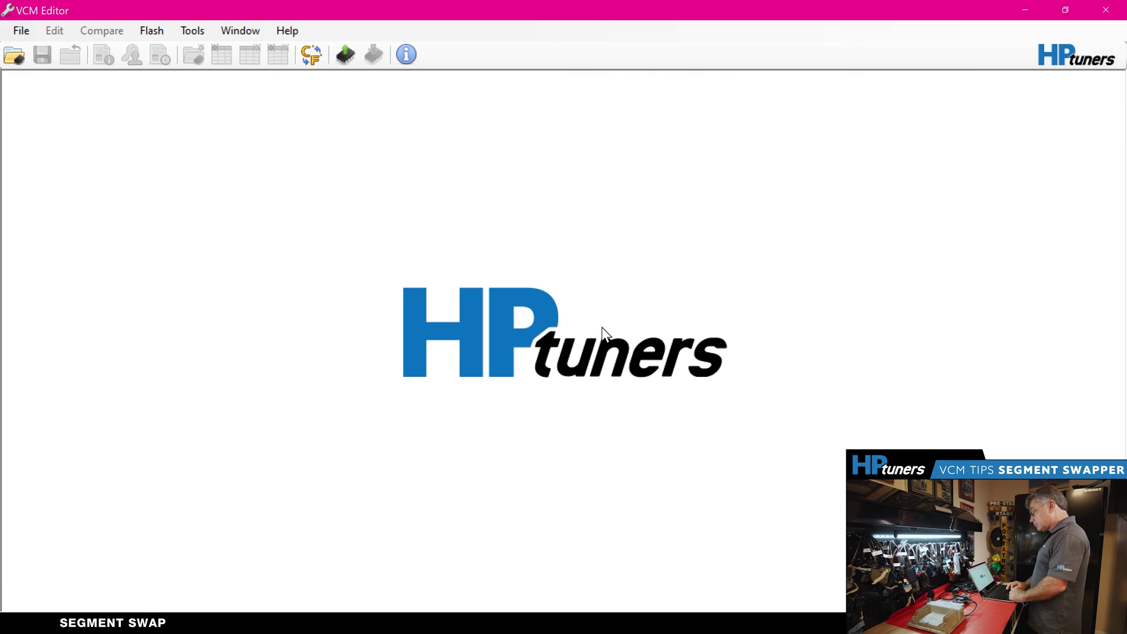
click(20, 32)
Open the saved 01_030723_Segswap tune and check that its transmission type shows 4L80E
click(31, 48)
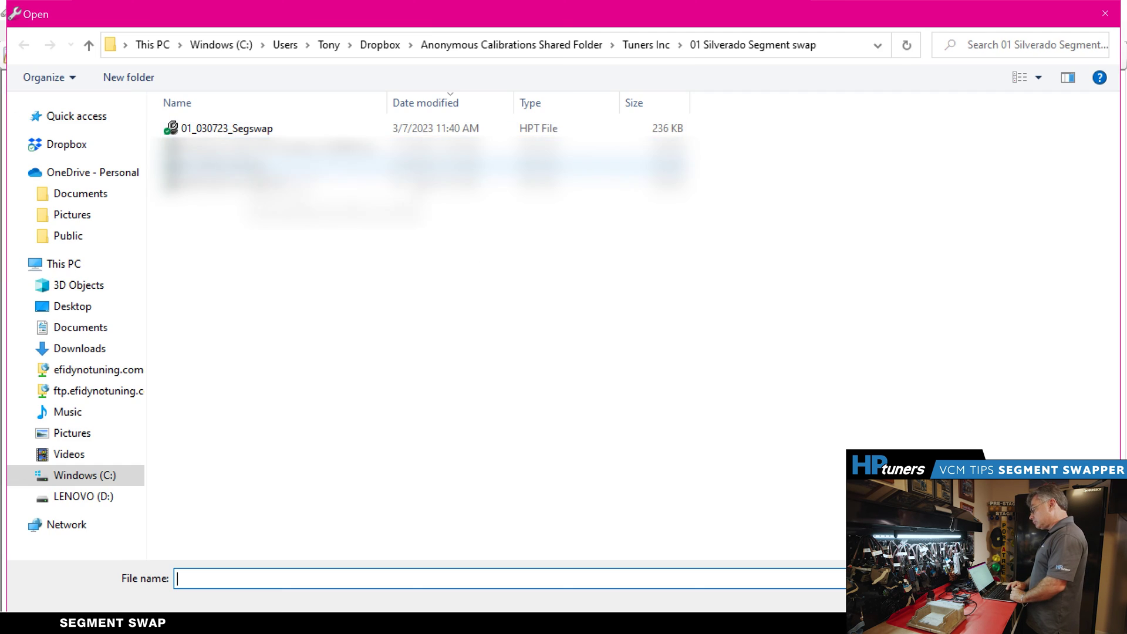
double_click(252, 128)
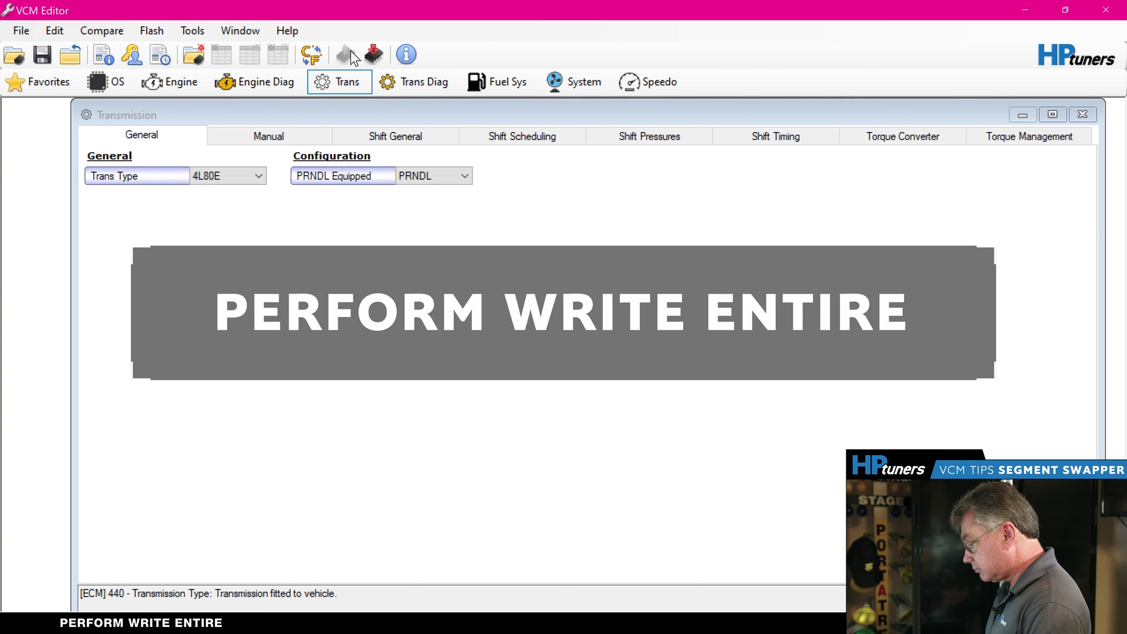
Choose Write Entire in the vehicle writer and begin flashing the 4L80E tune
click(372, 53)
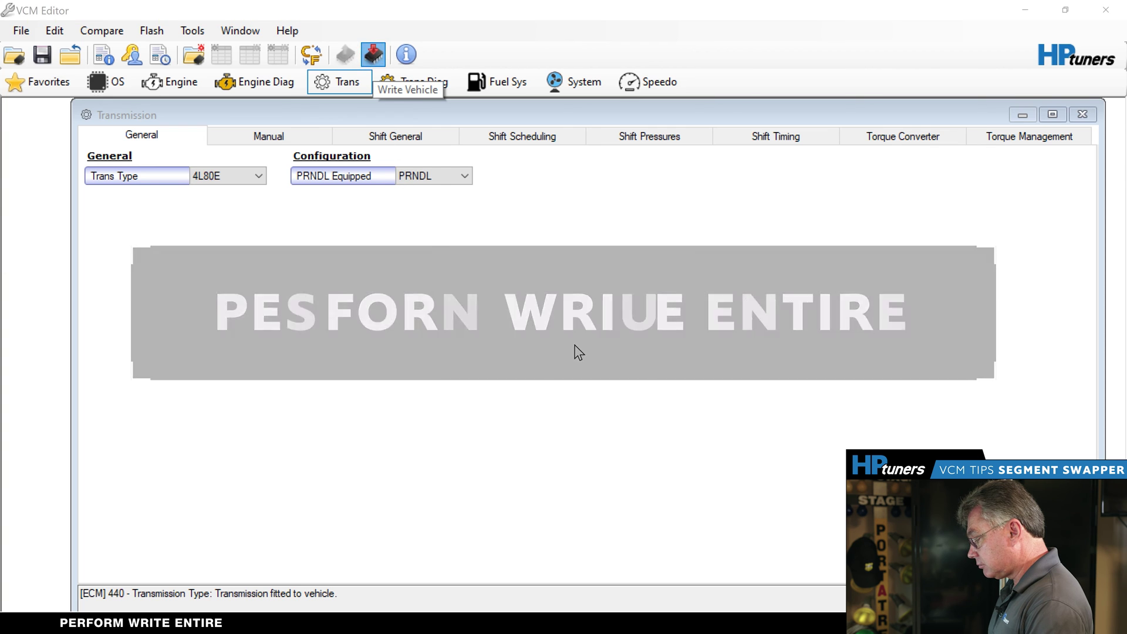
click(494, 320)
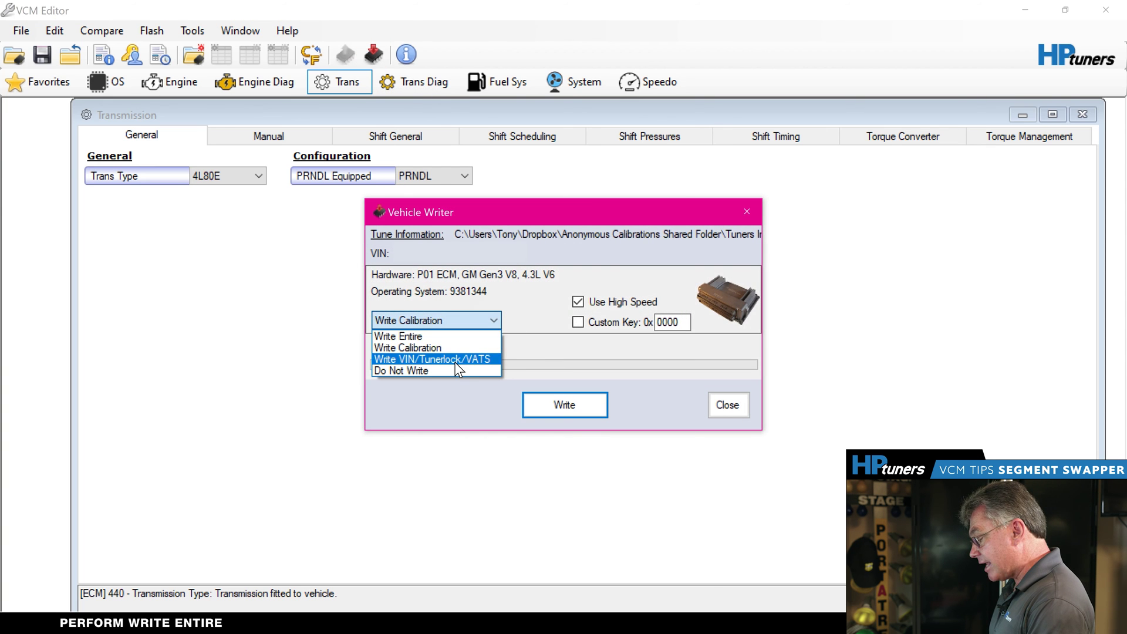
click(449, 332)
click(564, 404)
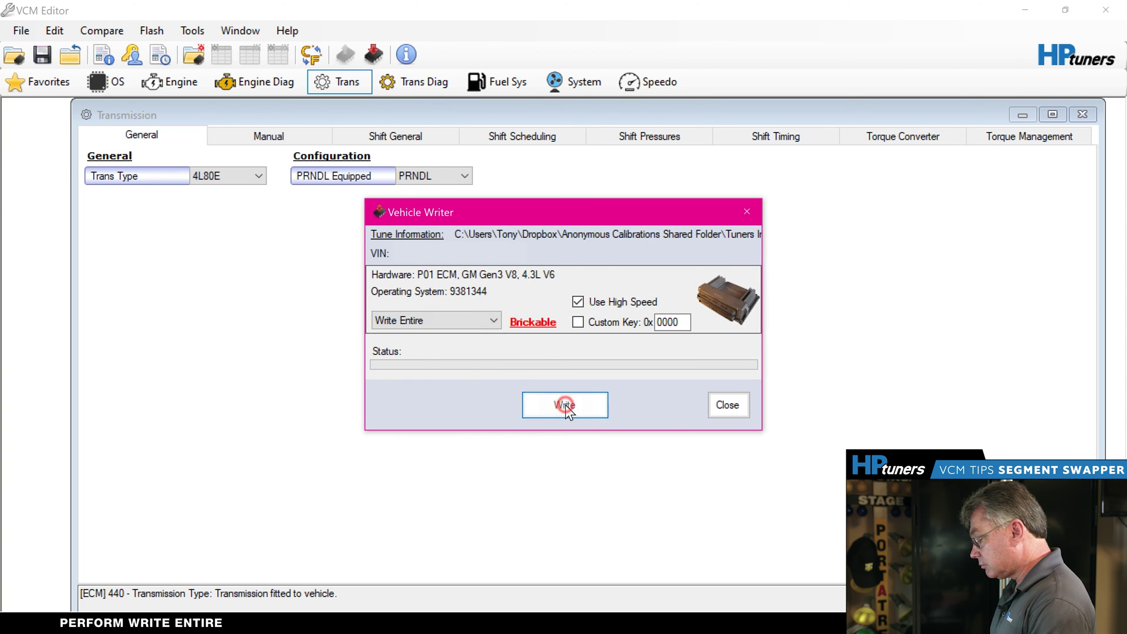